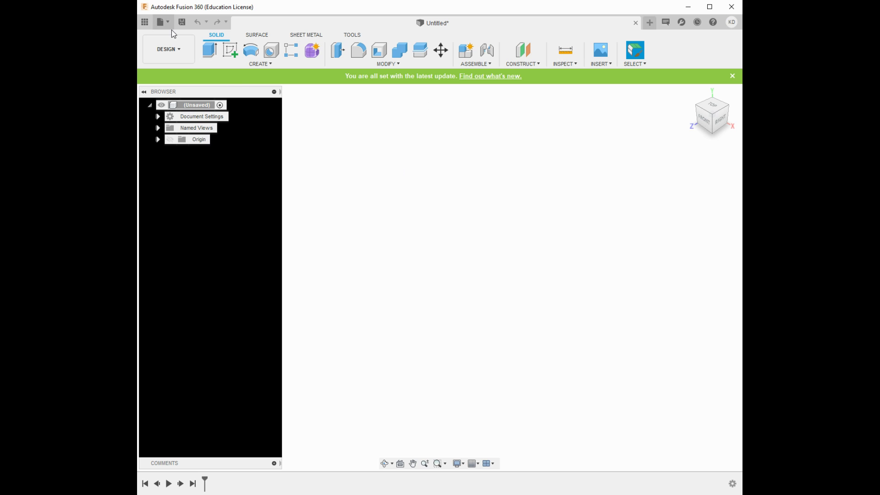
Open the Data Panel beside the empty design, showing Tech in MFG's CAD Quiz #1 folder
left_click(147, 27)
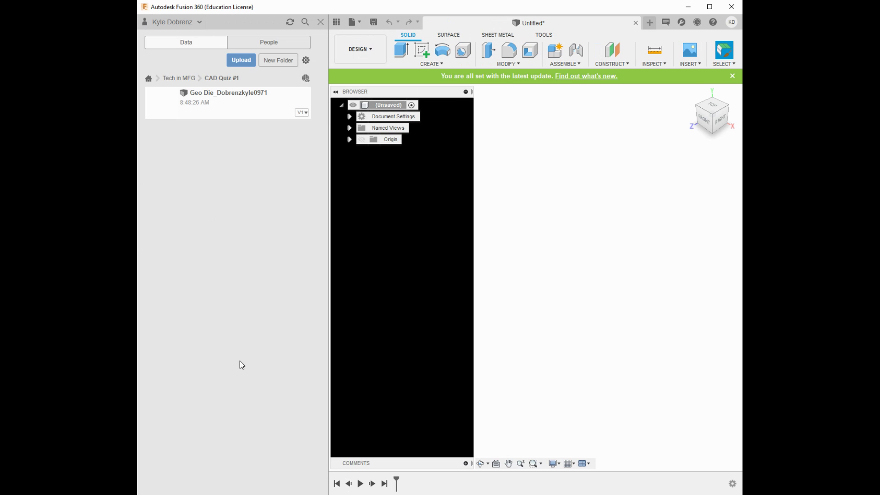
Return the Data Panel to the All Projects list
left_click(149, 79)
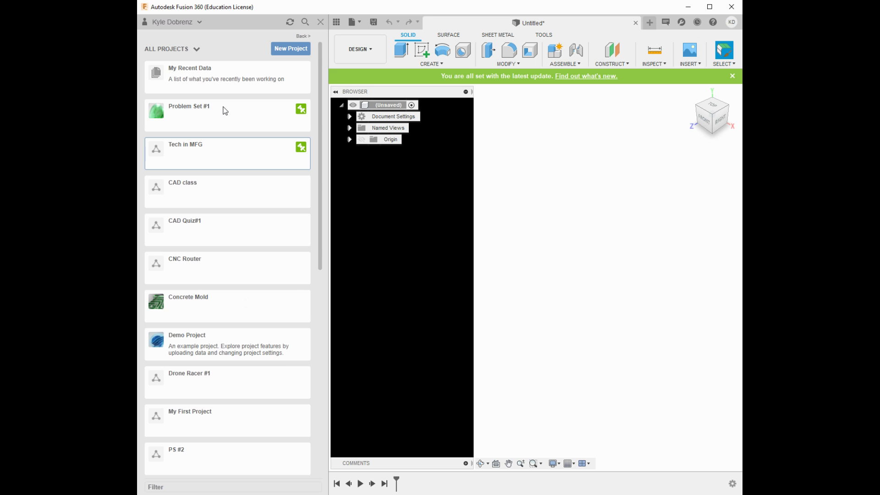
scroll(224, 117, "down", 1)
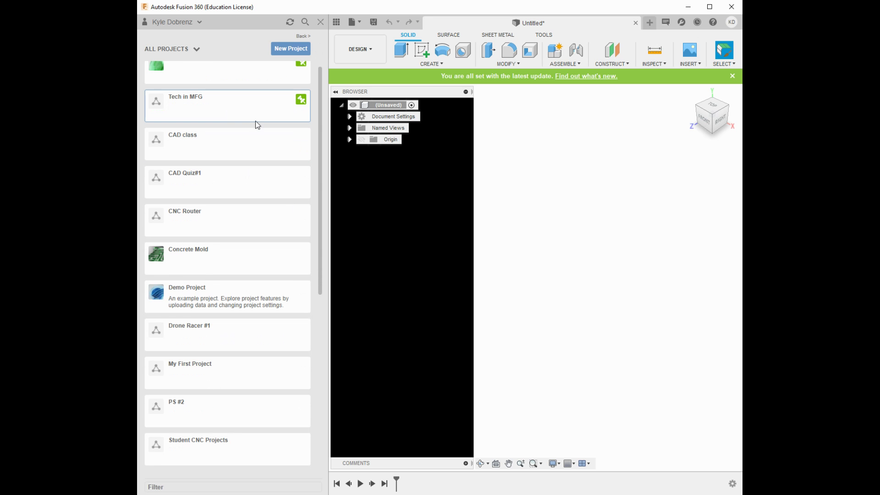
scroll(206, 138, "up", 1)
scroll(205, 140, "down", 3)
scroll(205, 139, "down", 4)
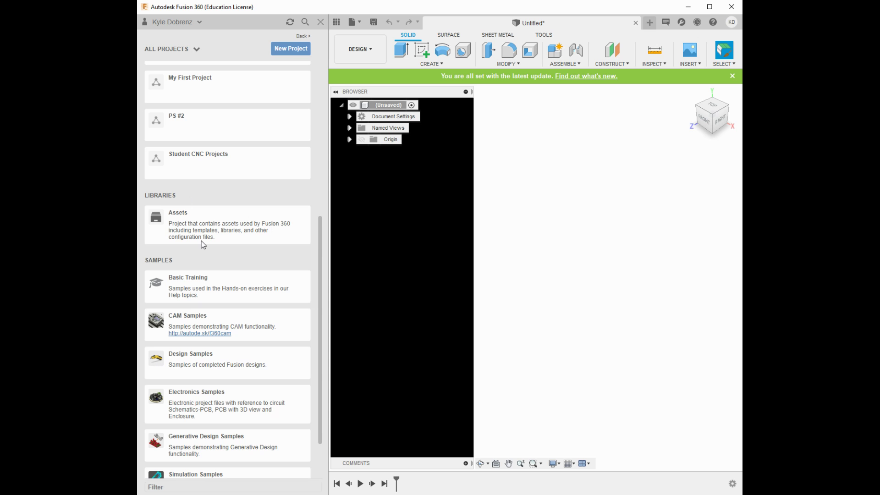
scroll(221, 229, "up", 6)
scroll(221, 232, "up", 1)
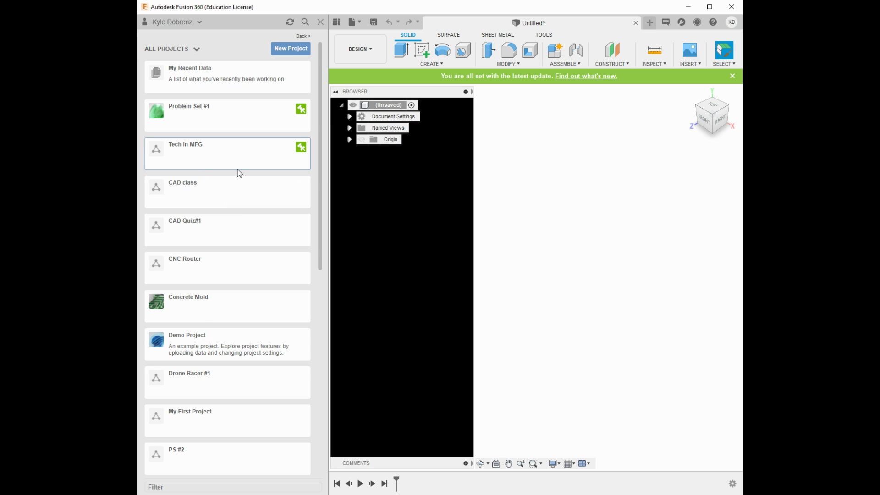
left_click(298, 147)
scroll(287, 200, "down", 3)
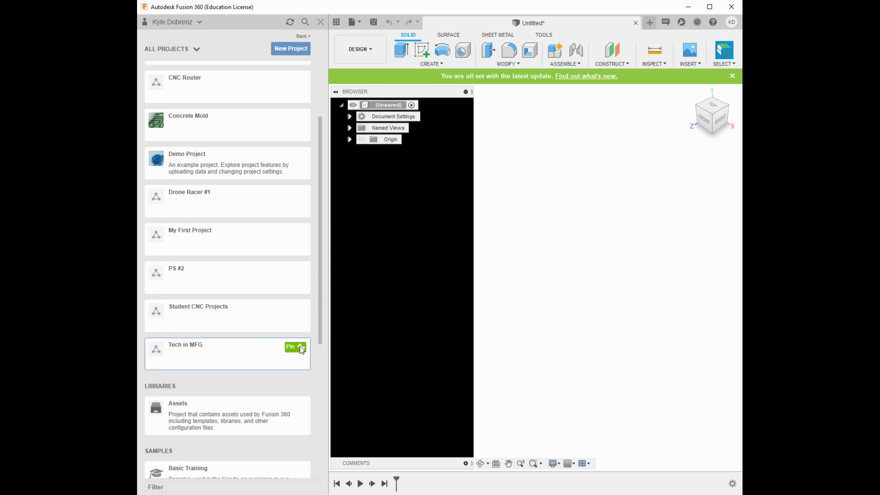
left_click(301, 347)
scroll(301, 315, "up", 5)
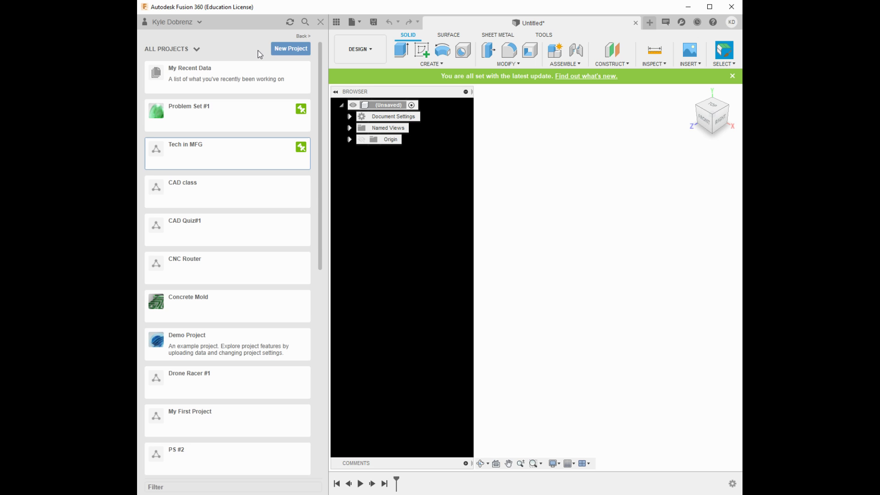
Create a project with the default name New Project, then open the Tech in MFG project
left_click(289, 48)
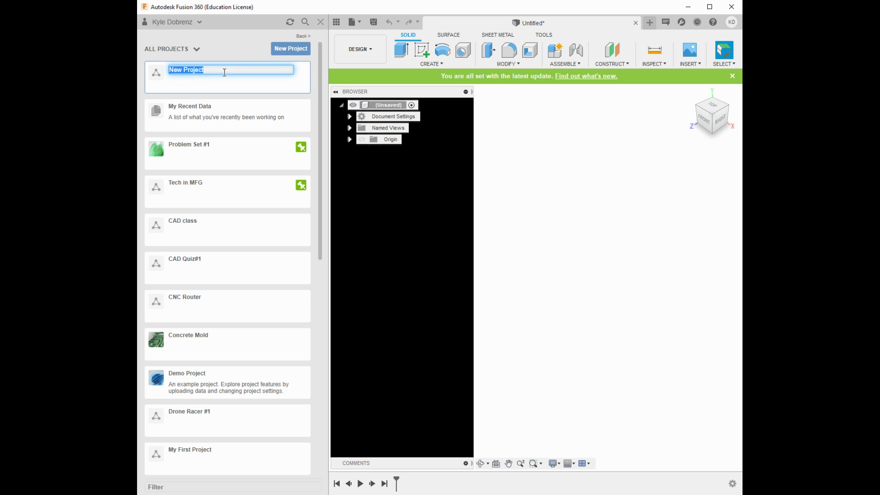
key("Return")
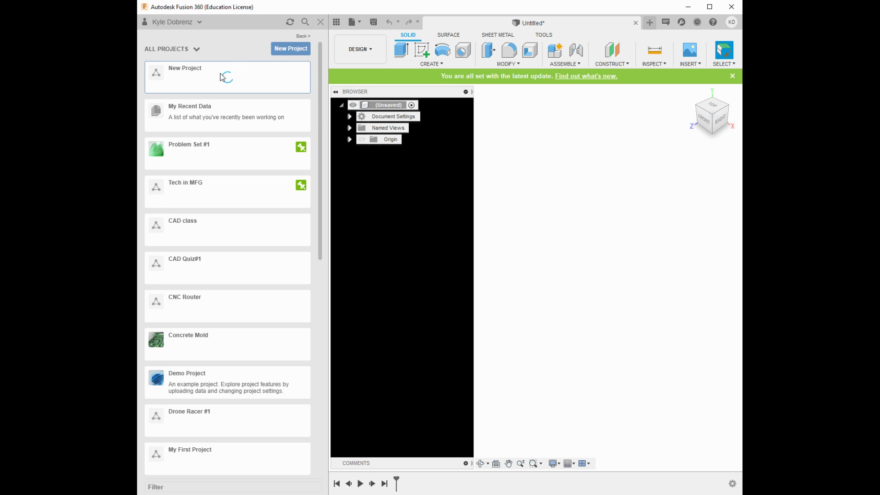
scroll(234, 173, "up", 2)
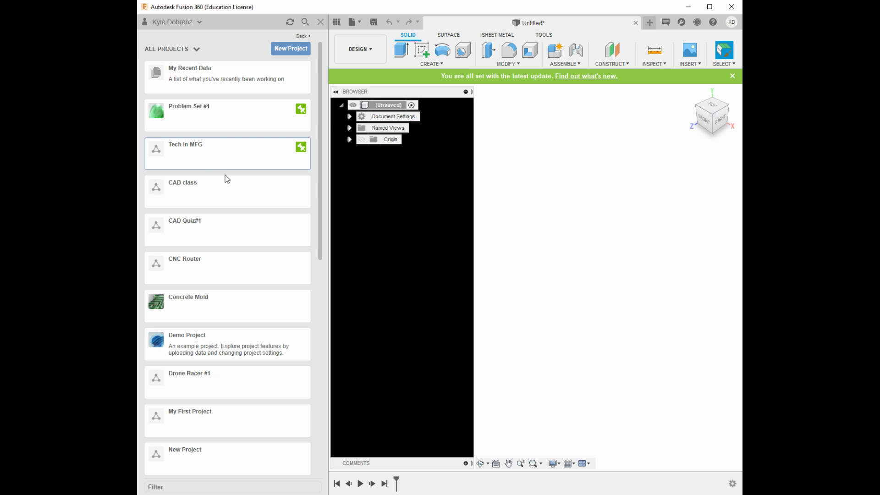
left_click(213, 153)
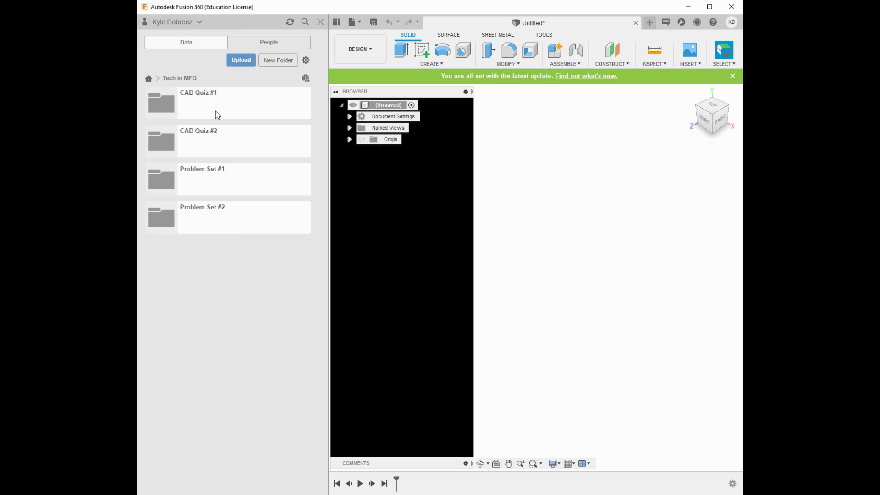
Add New Folder and New Folder (1) to Tech in MFG, then view its member list
left_click(285, 61)
key("Return")
left_click(277, 61)
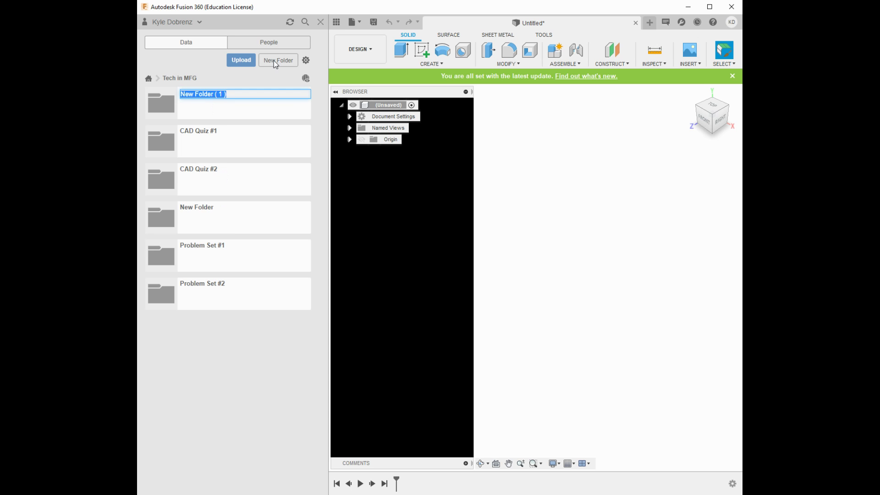
left_click(226, 336)
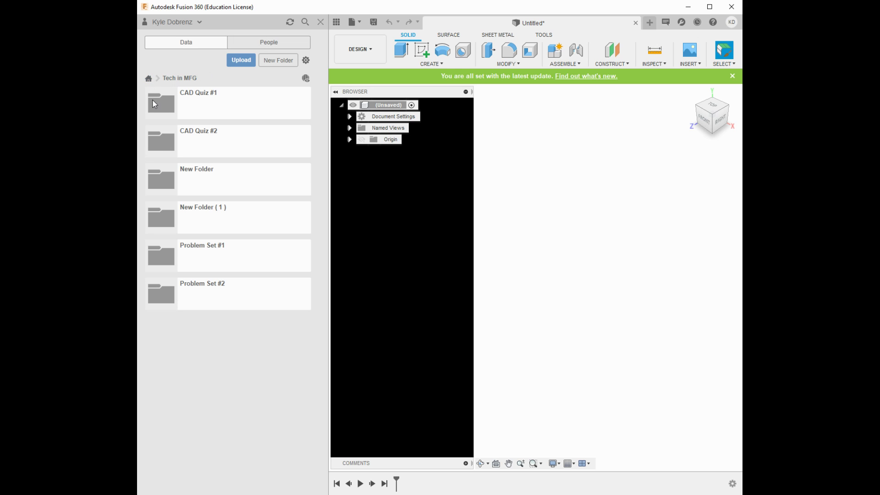
left_click(253, 41)
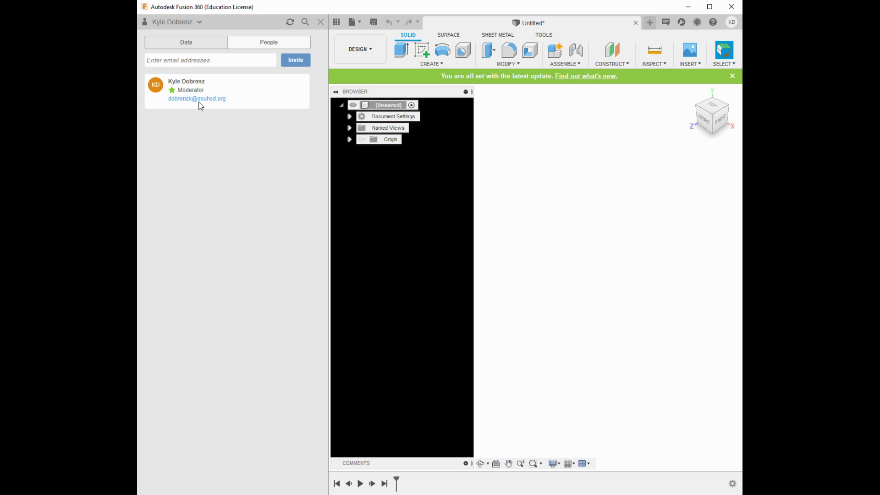
Select the moderator's member card, then return to Tech in MFG's folder list
left_click(167, 103)
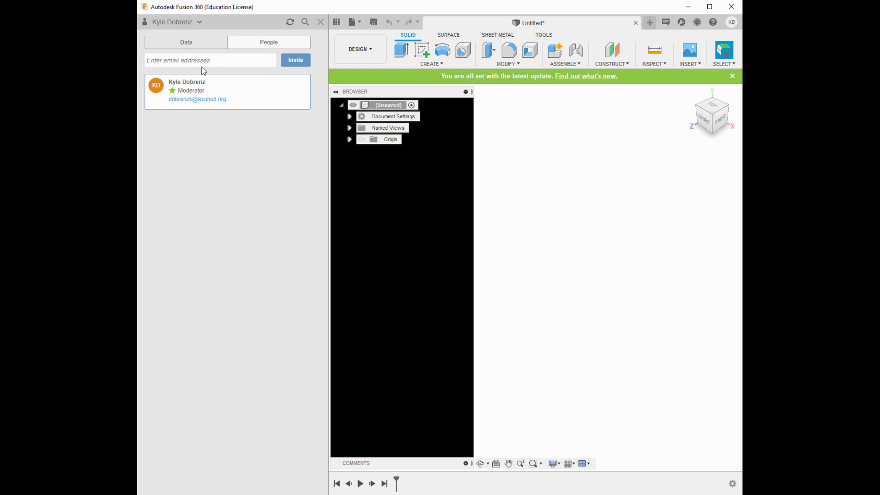
left_click(192, 44)
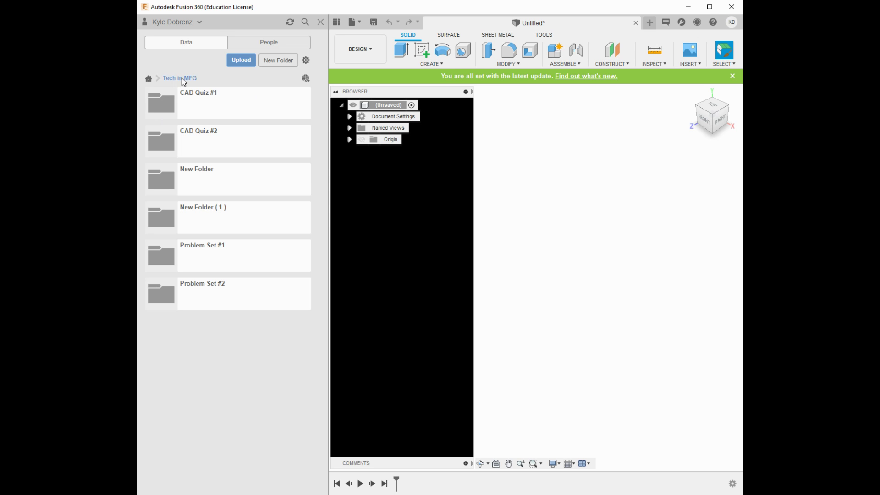
Browse the CAD Quiz #1 and Problem Set #1 folders, then start saving the untitled design
left_click(263, 39)
left_click(205, 42)
double_click(209, 104)
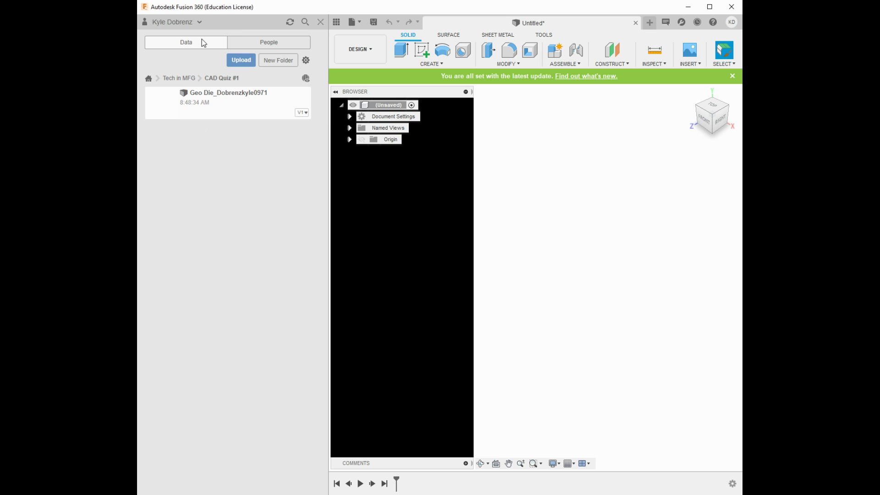
left_click(180, 78)
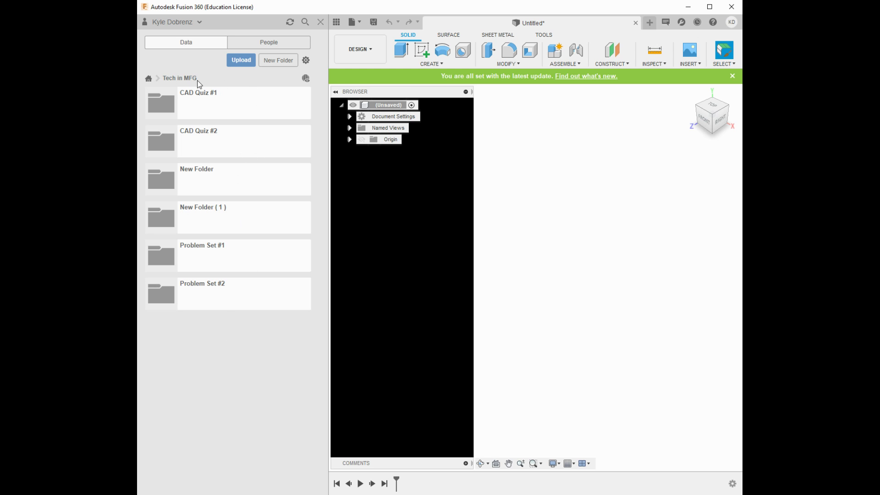
double_click(230, 257)
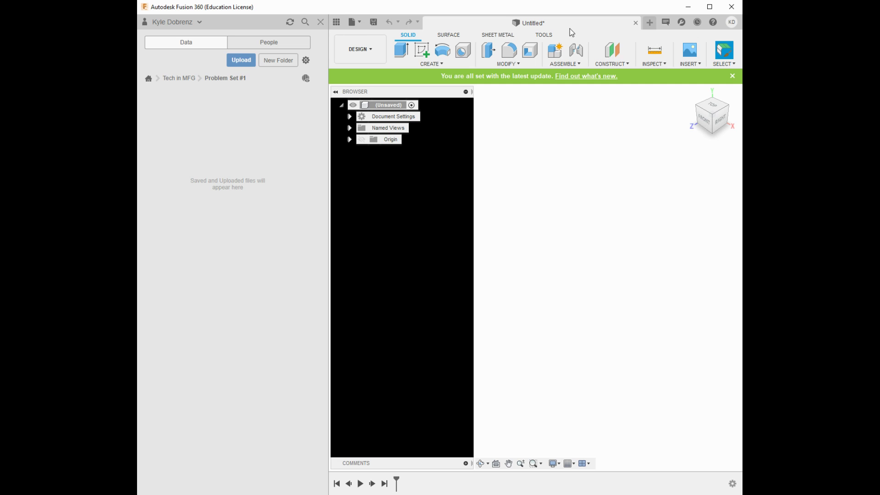
left_click(375, 24)
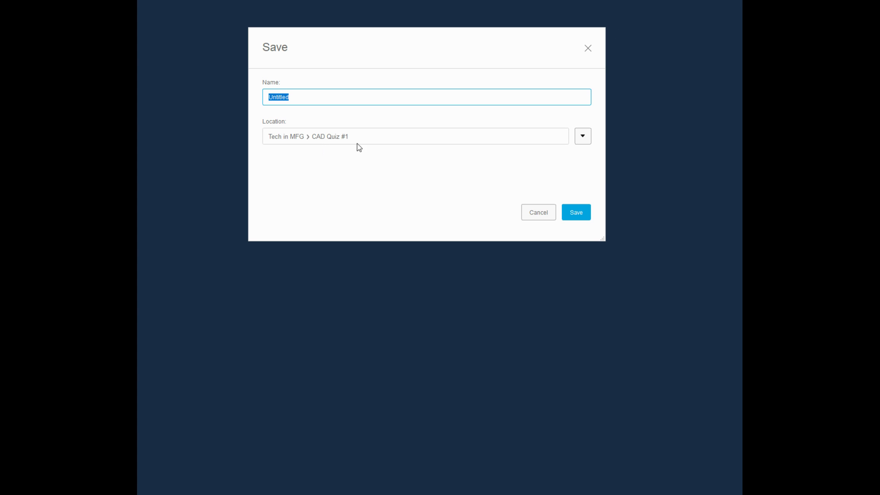
Expand the save location browser and look through several projects, ending at My First Project
left_click(581, 138)
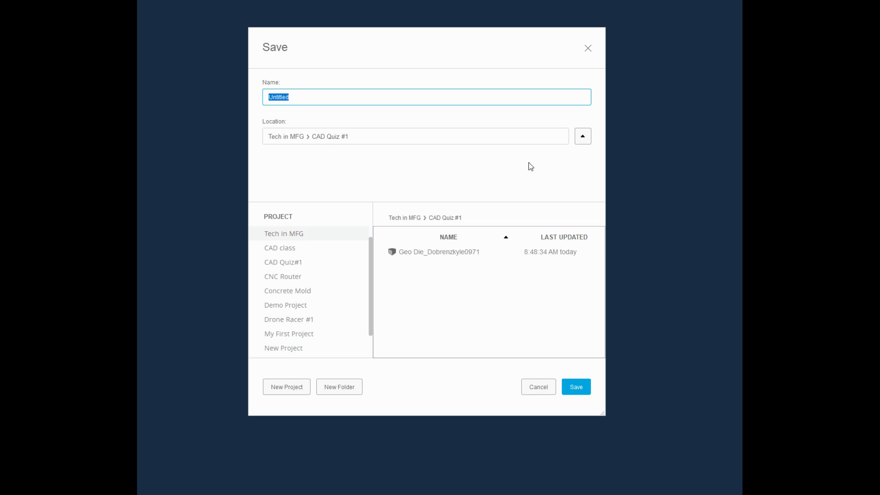
left_click(302, 252)
left_click(300, 264)
left_click(299, 276)
left_click(298, 291)
left_click(299, 319)
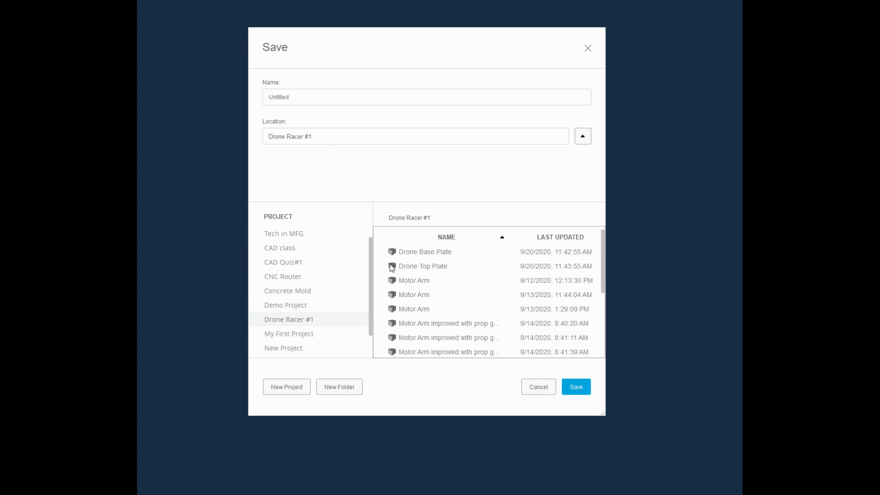
scroll(305, 279, "down", 1)
left_click(293, 305)
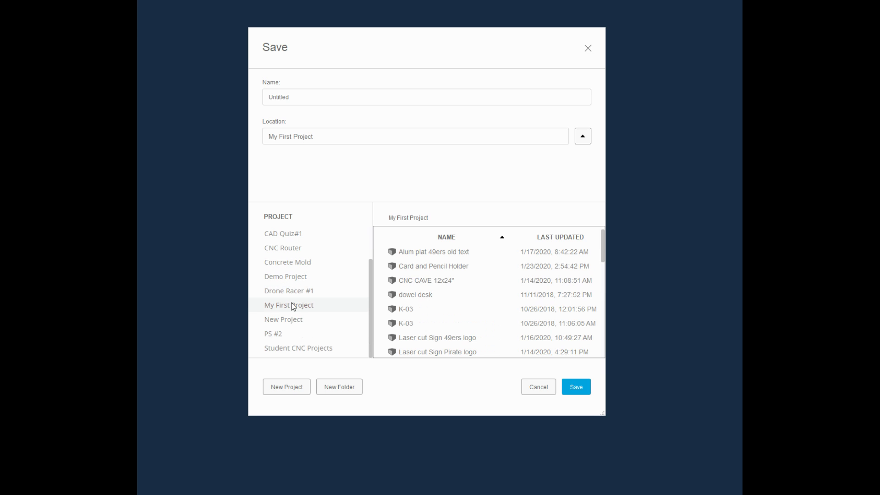
Try adding a folder in My First Project, then set Tech in MFG as the save location
scroll(403, 281, "down", 5)
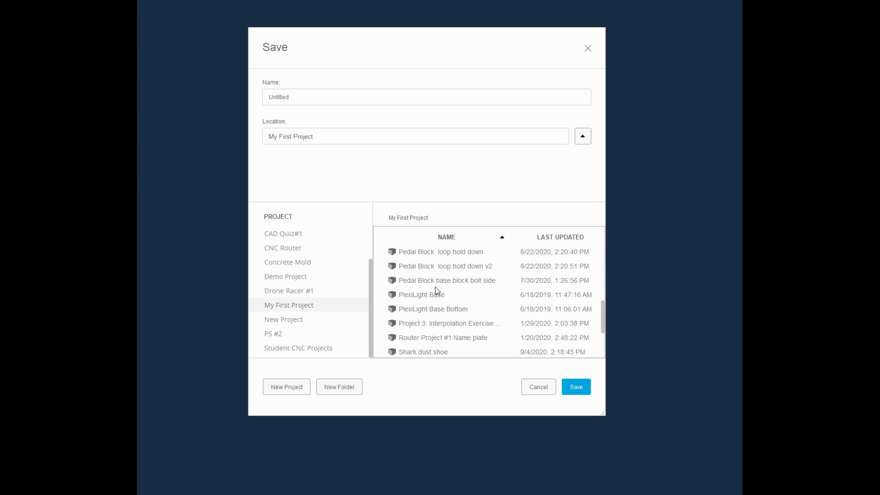
scroll(441, 295, "up", 4)
scroll(440, 293, "up", 1)
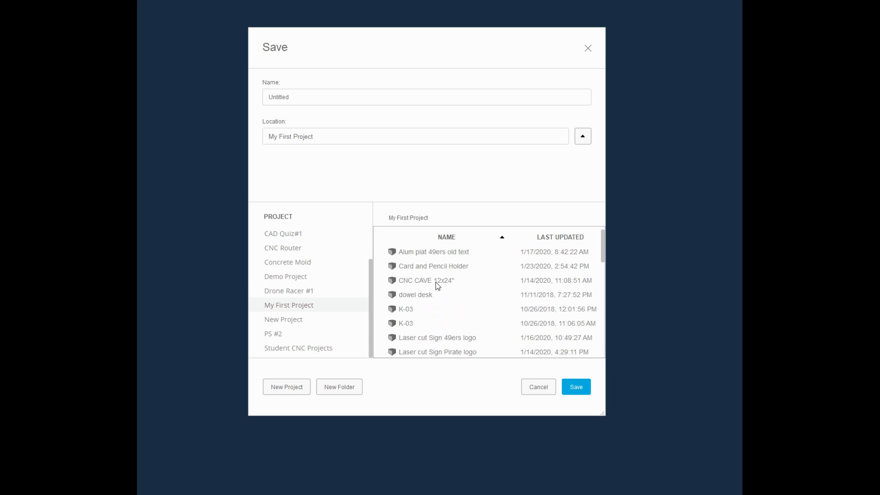
scroll(442, 299, "down", 3)
scroll(443, 300, "up", 3)
left_click(333, 388)
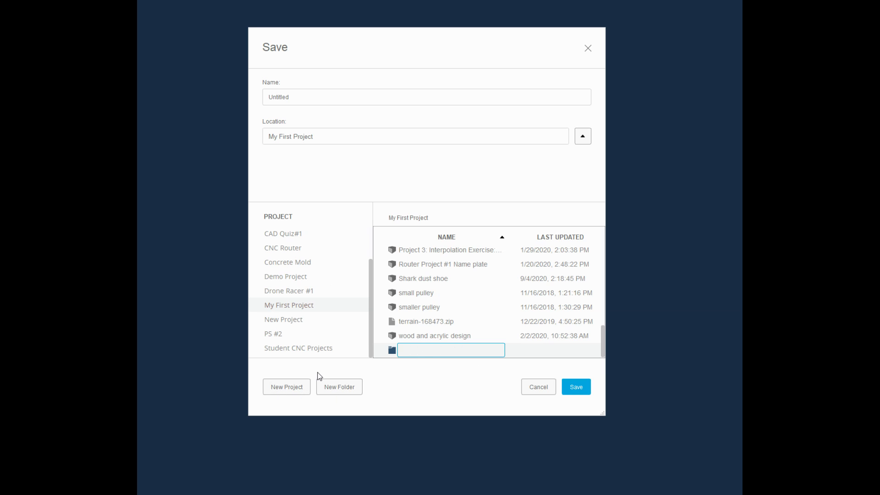
scroll(351, 316, "up", 1)
left_click(285, 249)
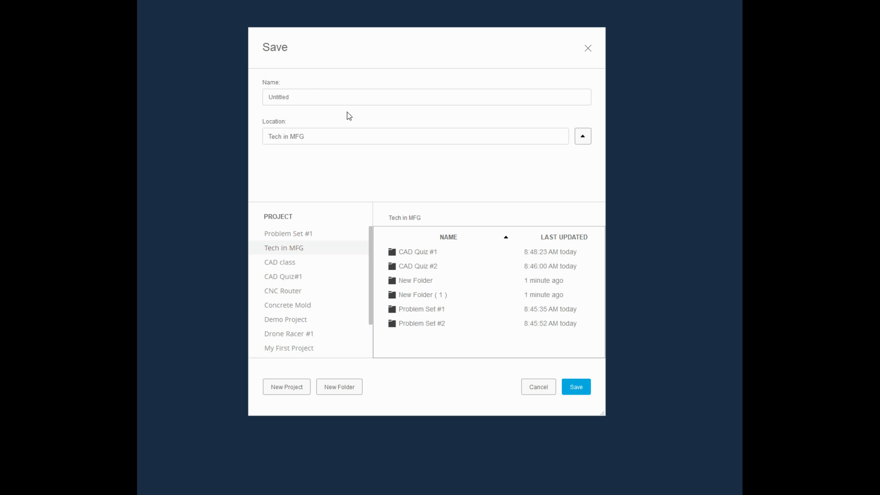
Rename the design to 'CAD Quiz #2_' and pick the CAD Quiz #2 folder as the location
left_click(323, 99)
double_click(348, 97)
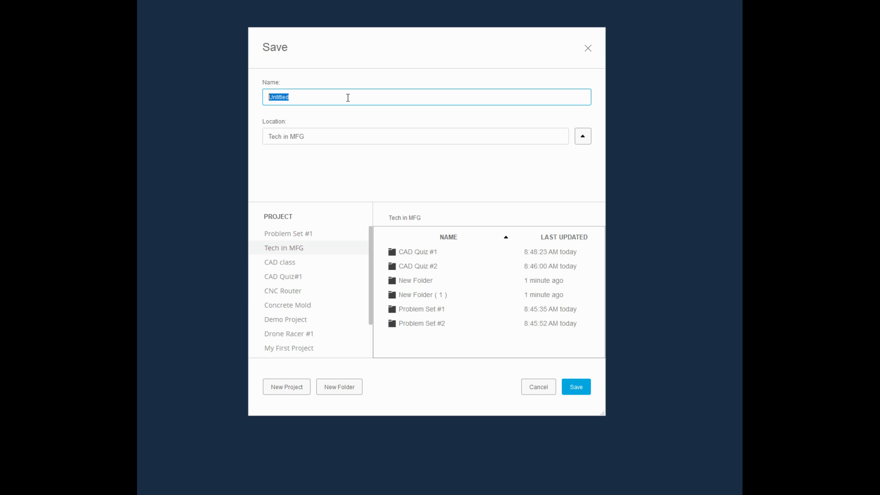
type("CAD Quiz #2")
double_click(416, 267)
left_click(315, 97)
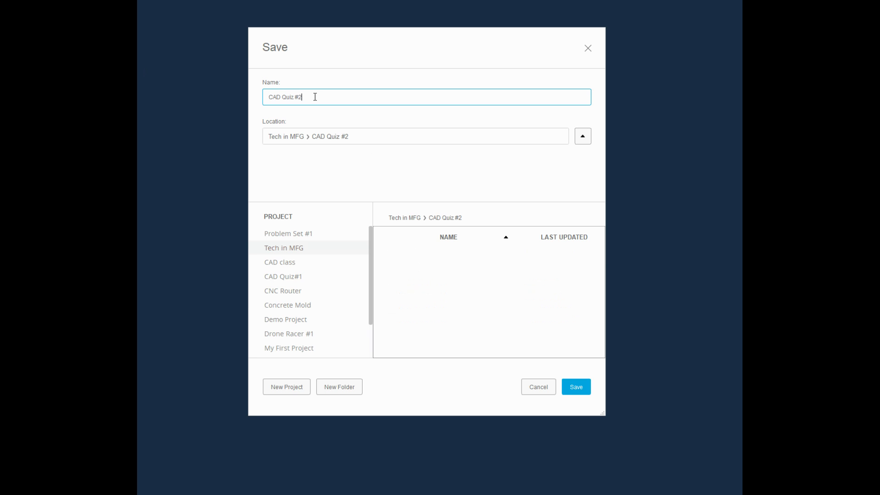
type("_")
left_click(403, 219)
left_click(412, 267)
Save CAD Quiz #2_ into the CAD Quiz #2 folder and open that folder in the Data Panel
double_click(412, 267)
left_click(577, 385)
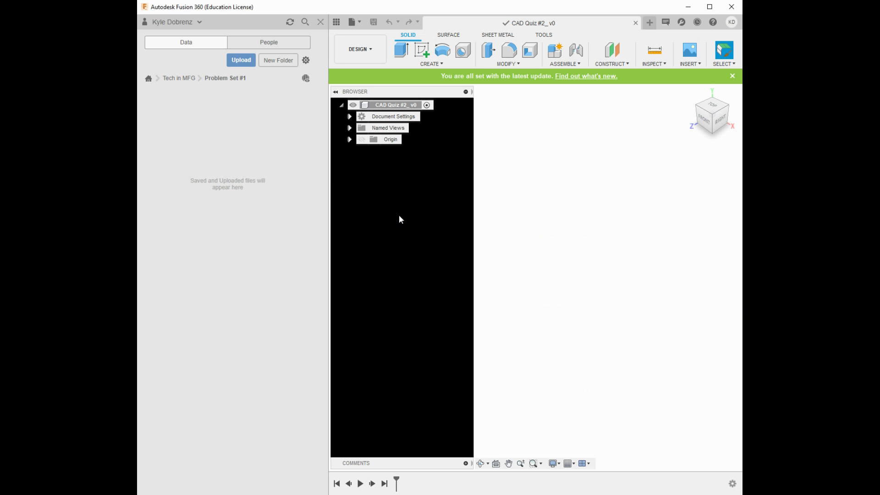
left_click(179, 78)
left_click(218, 137)
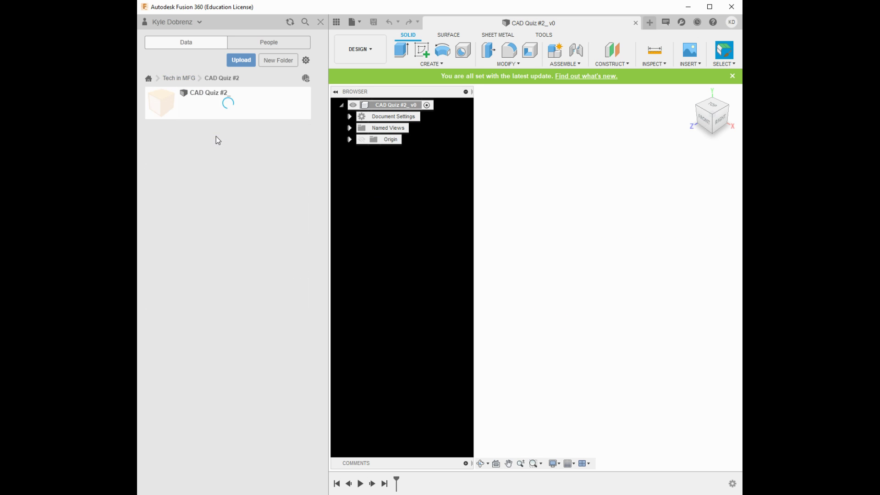